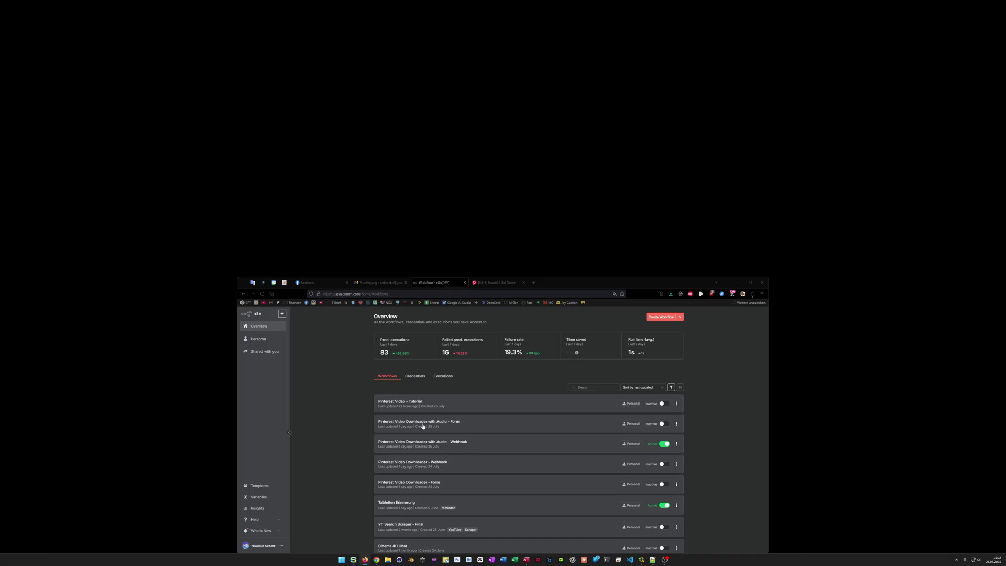
- Run the "Pinterest Video Downloader with Audio - Form" workflow by submitting the copied pin link in its test form, and close the form
click(442, 425)
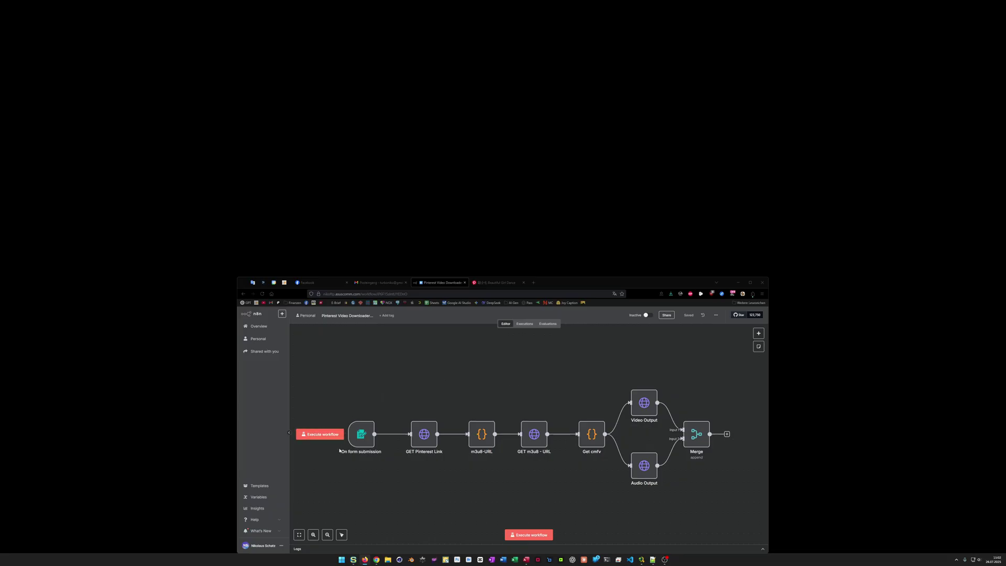
click(528, 535)
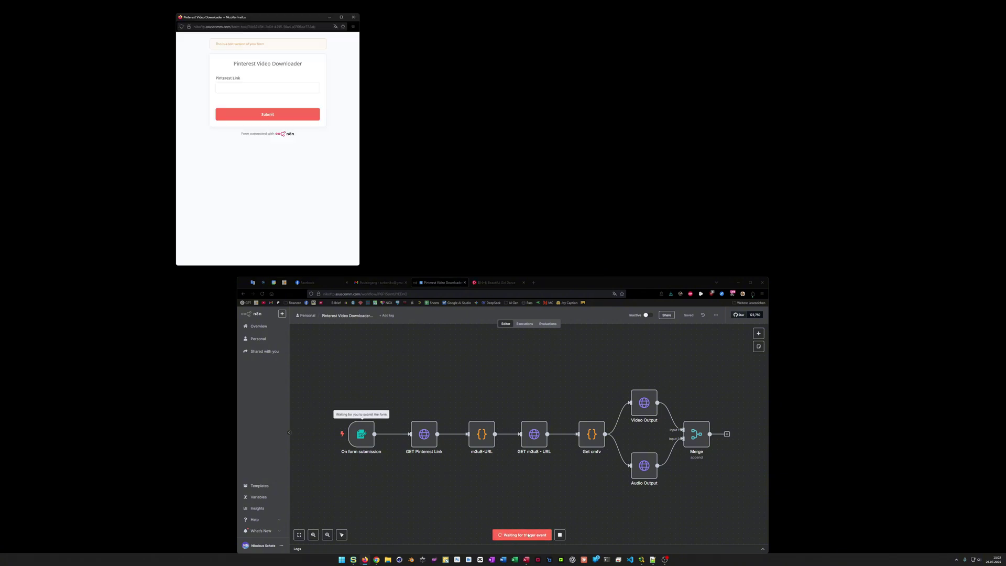
drag(296, 21, 399, 248)
click(353, 316)
key(ctrl+v)
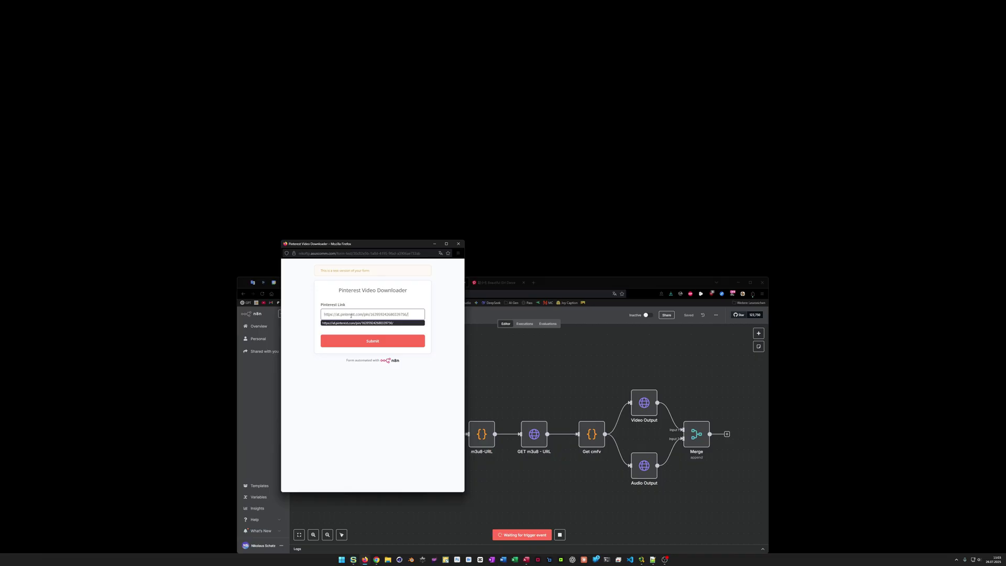
click(367, 344)
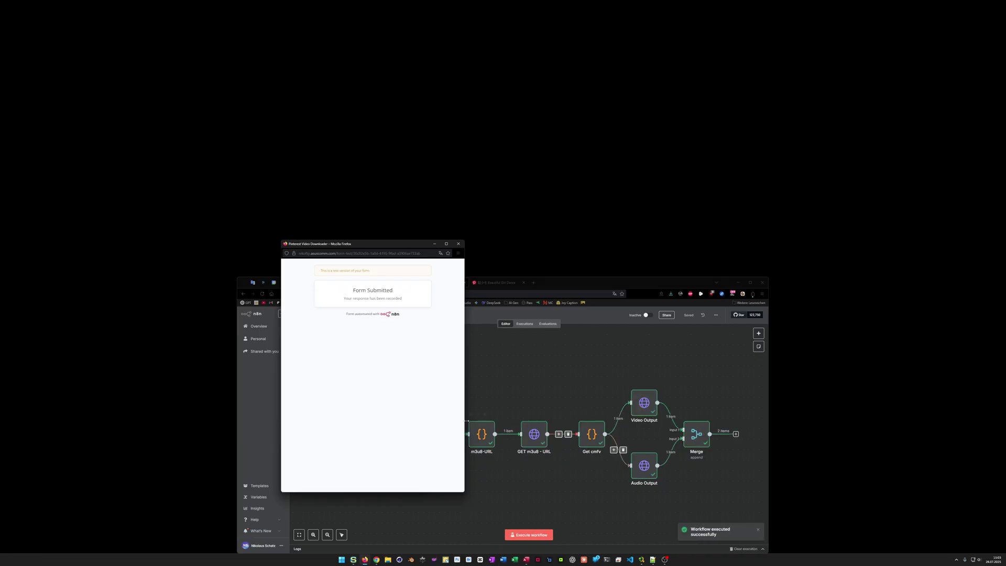
click(458, 244)
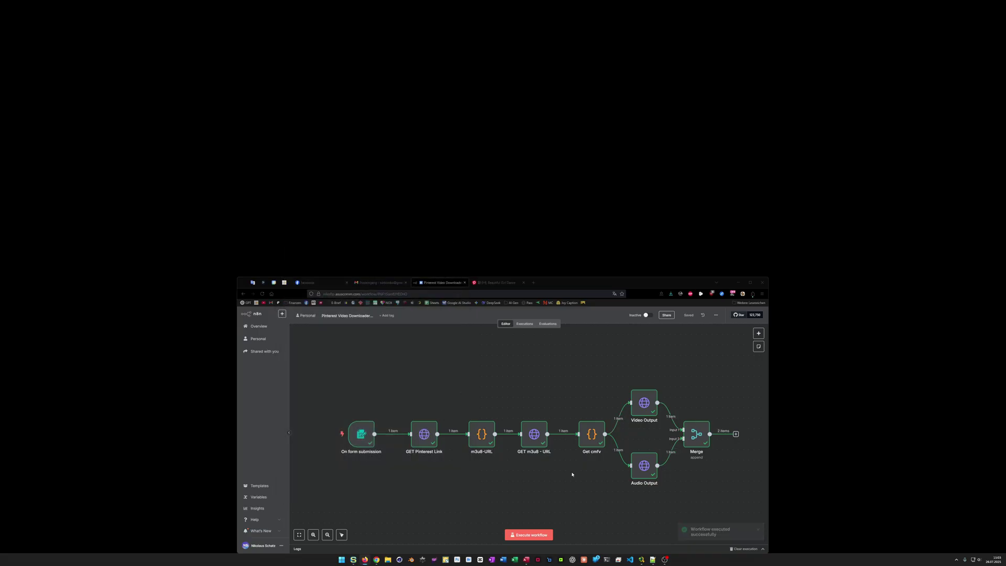
- Open the Merge node's results, preview the video file in its output, and return to the item list
double_click(694, 435)
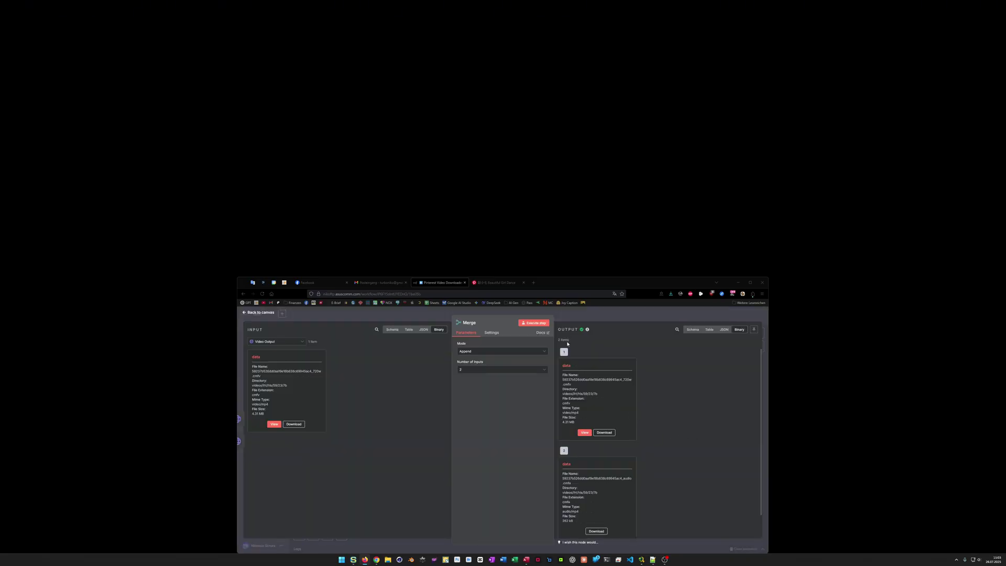
click(585, 432)
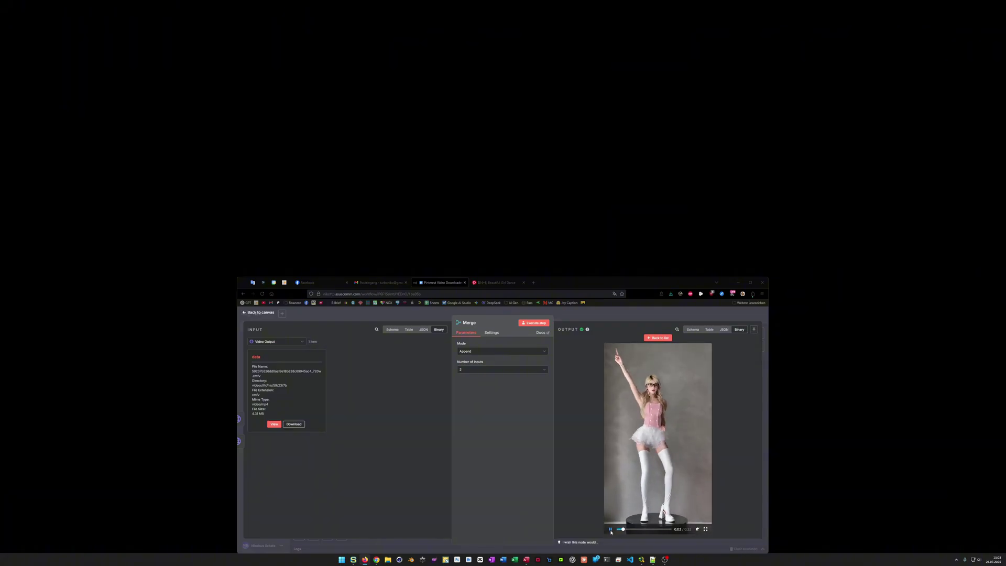
click(659, 338)
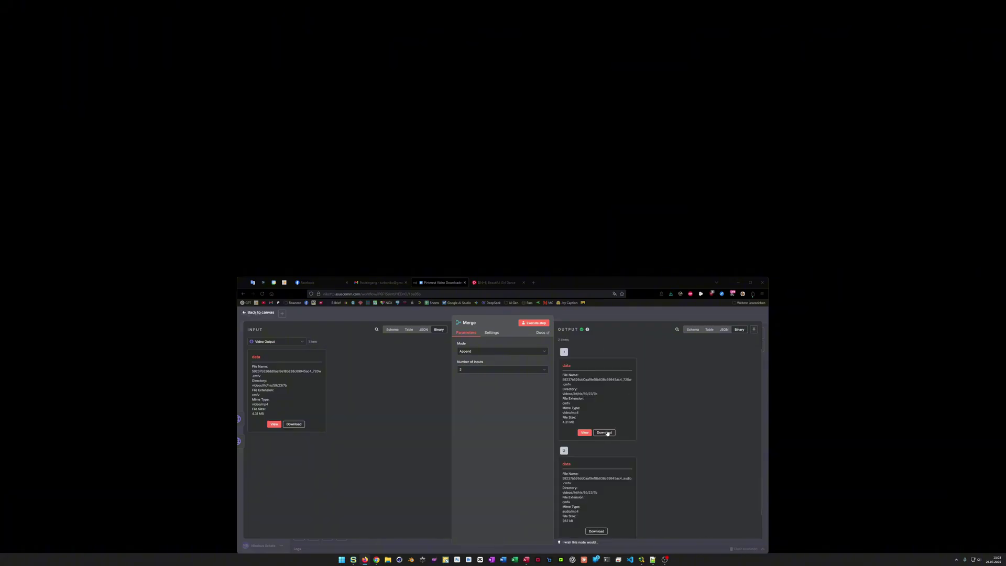
- Download the audio file from the Merge node's output and save it to the Desktop with the extension changed to .mp3
scroll(609, 451, down, 1)
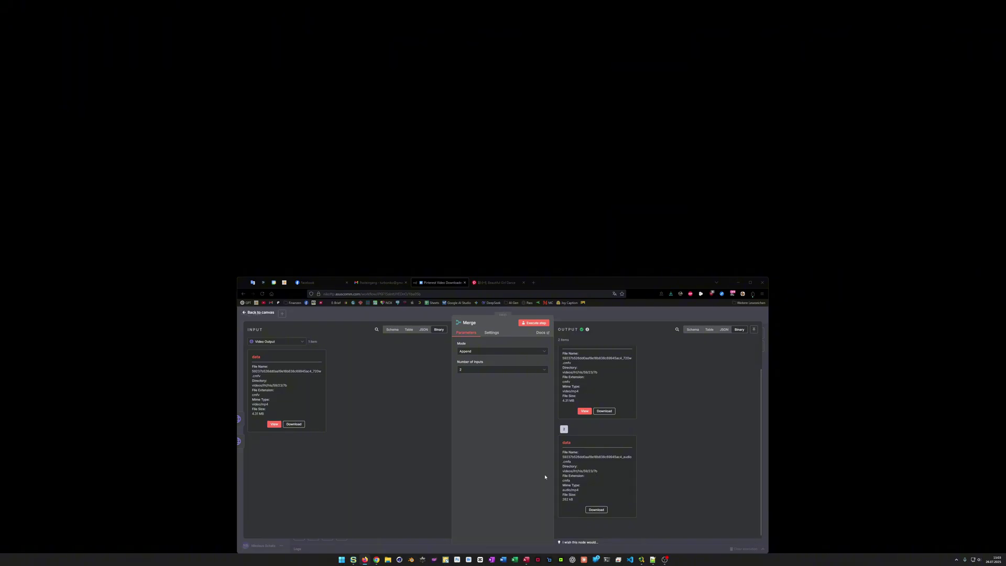
click(596, 511)
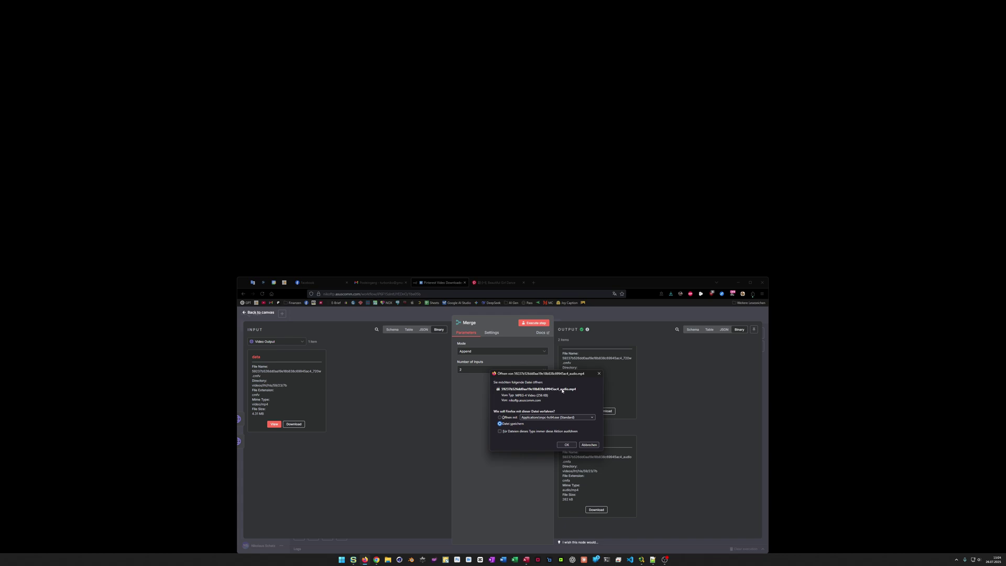
click(567, 444)
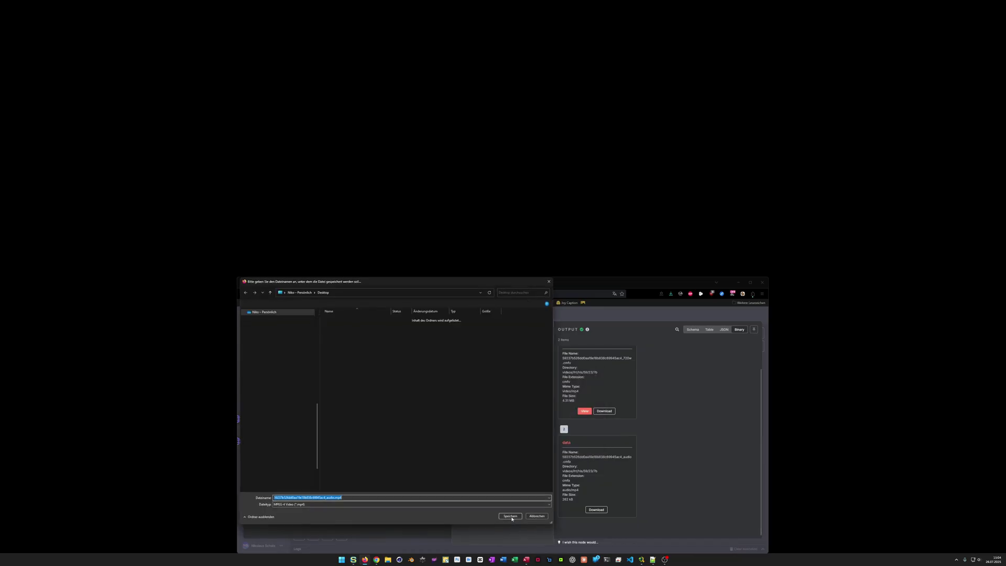
click(360, 499)
key(BackSpace)
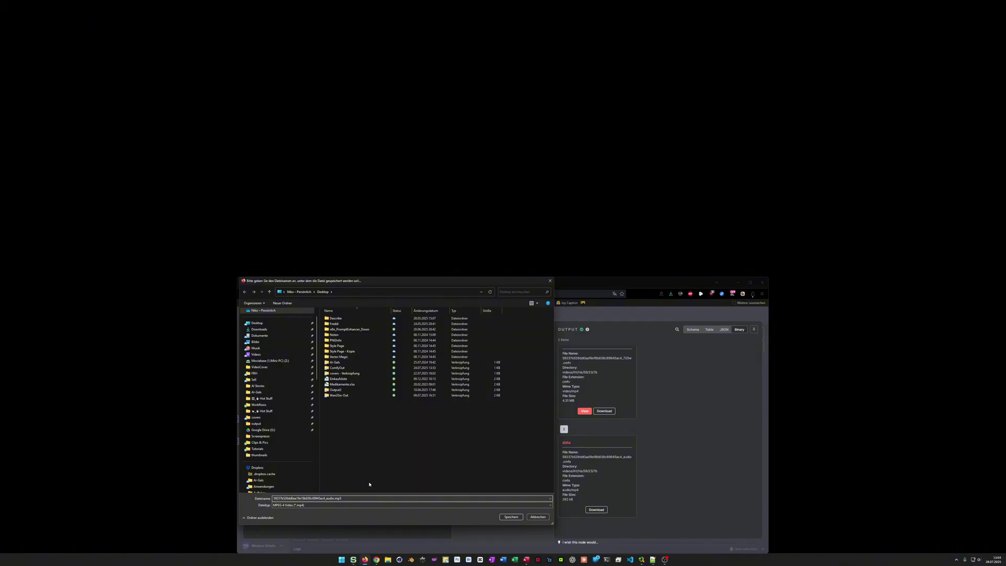
text(3)
click(511, 517)
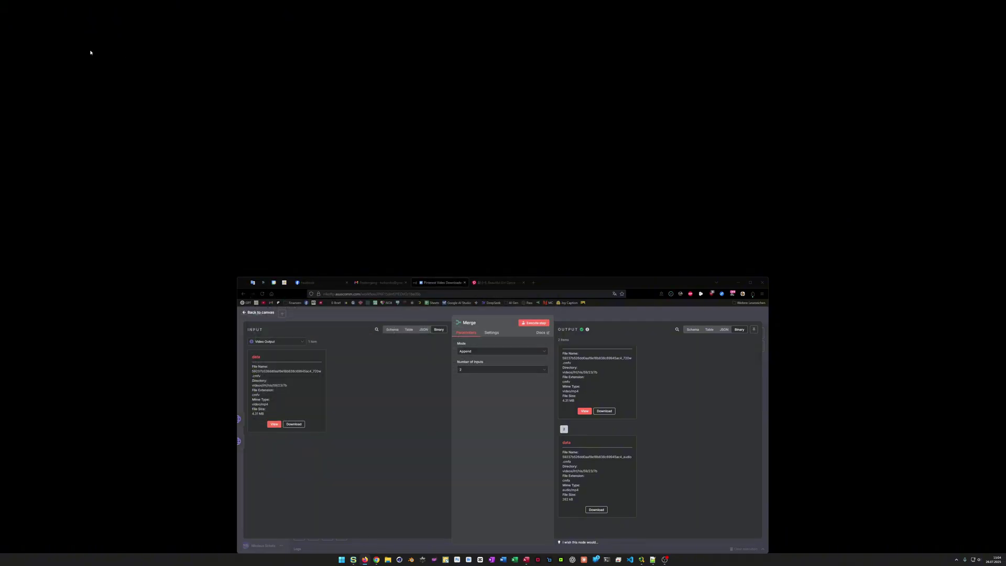
- Play the downloaded MP3 from the Desktop in VLC media player, close the player, and delete the file
drag(13, 17, 502, 246)
double_click(502, 245)
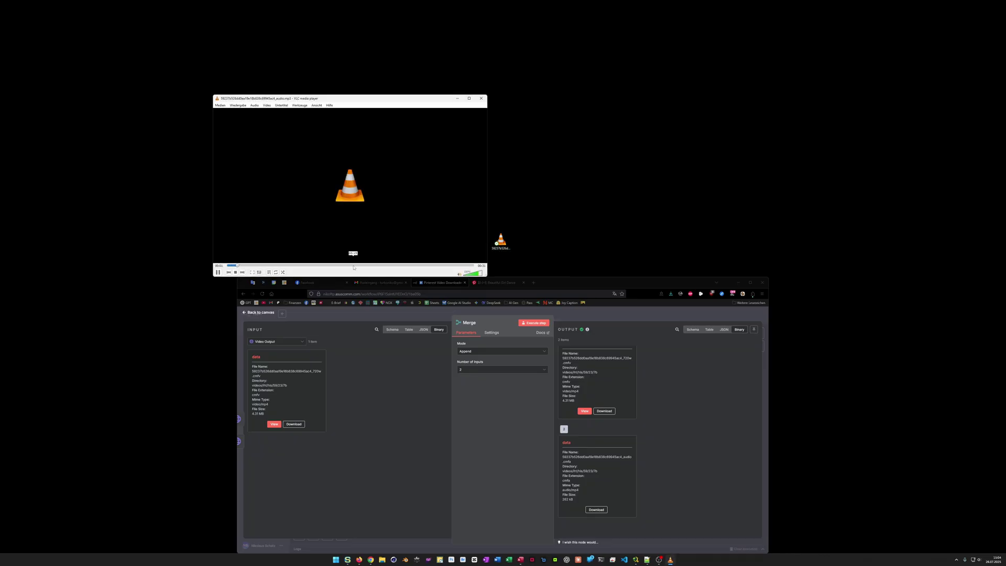
click(481, 98)
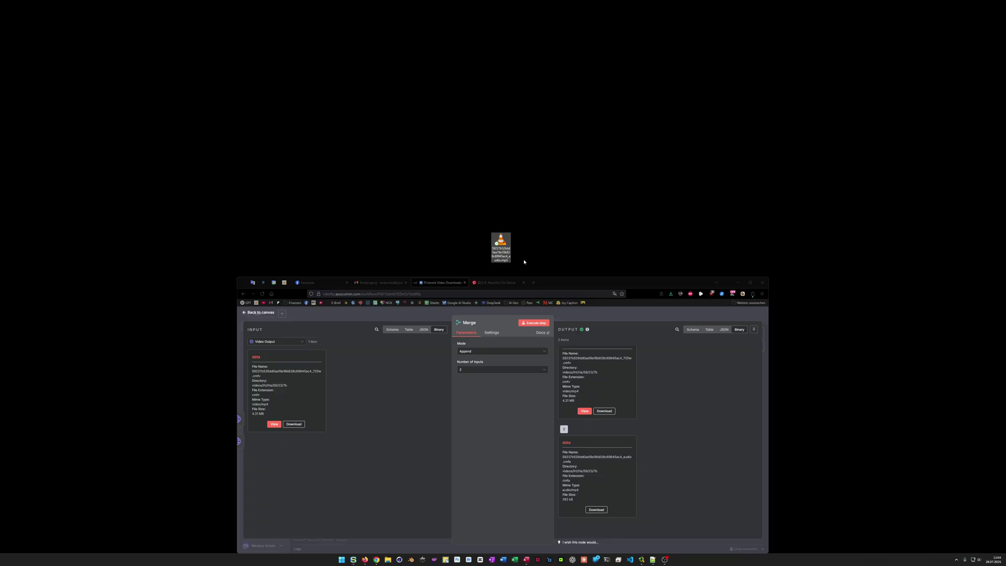
key(Delete)
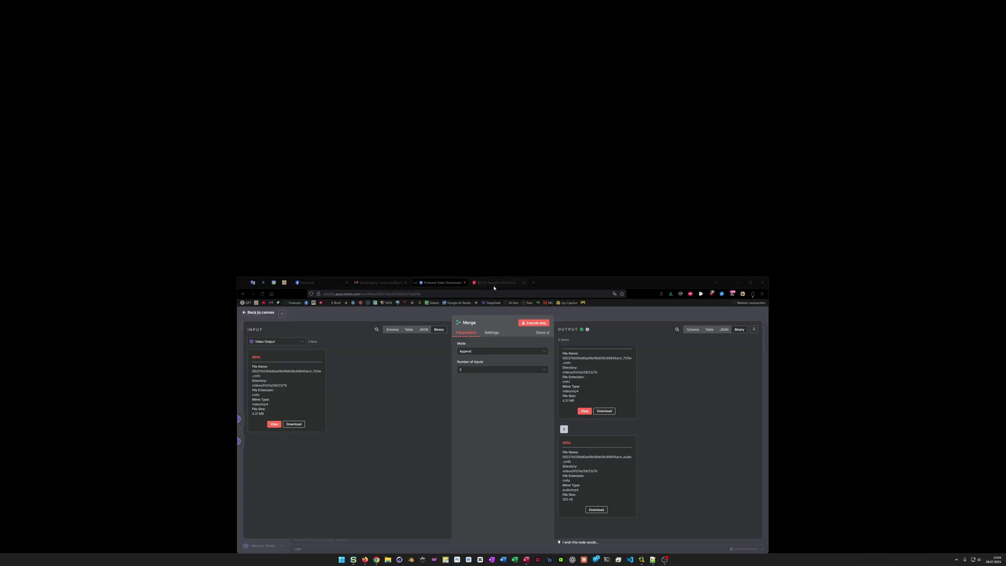
- Leave the Merge node and open the "Pinterest Video Downloader with Audio - Webhook" workflow from the overview
click(262, 312)
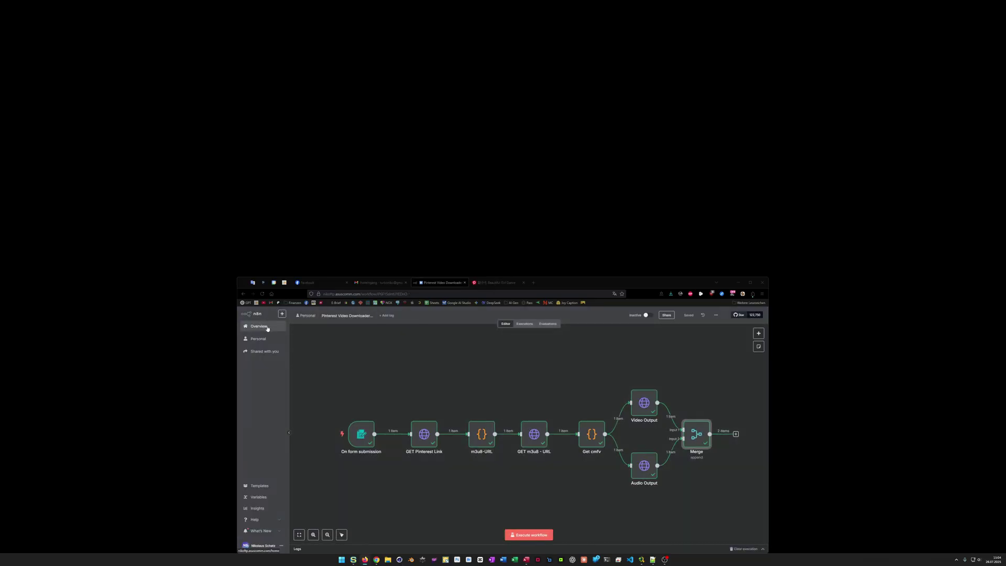
click(259, 326)
click(429, 423)
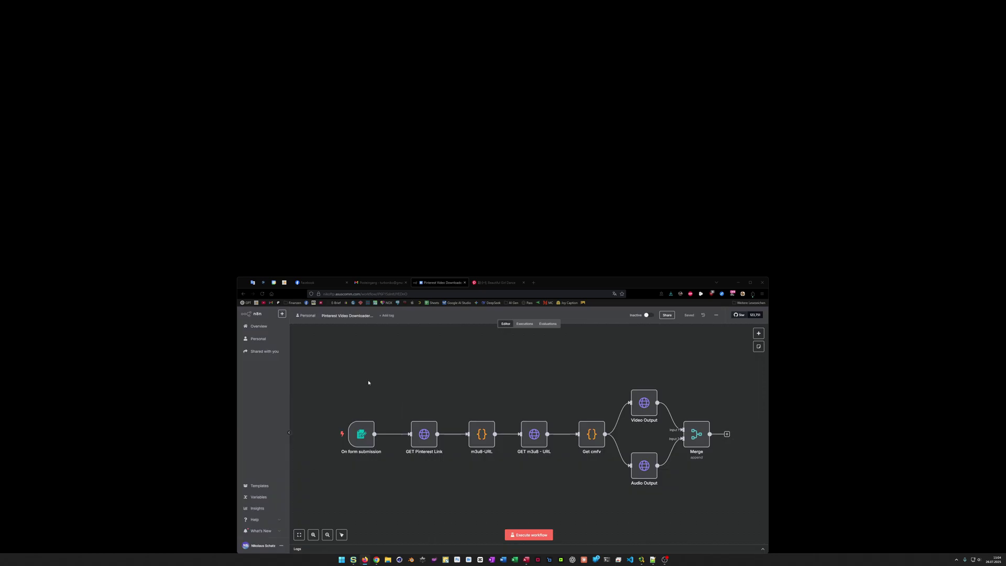
click(259, 327)
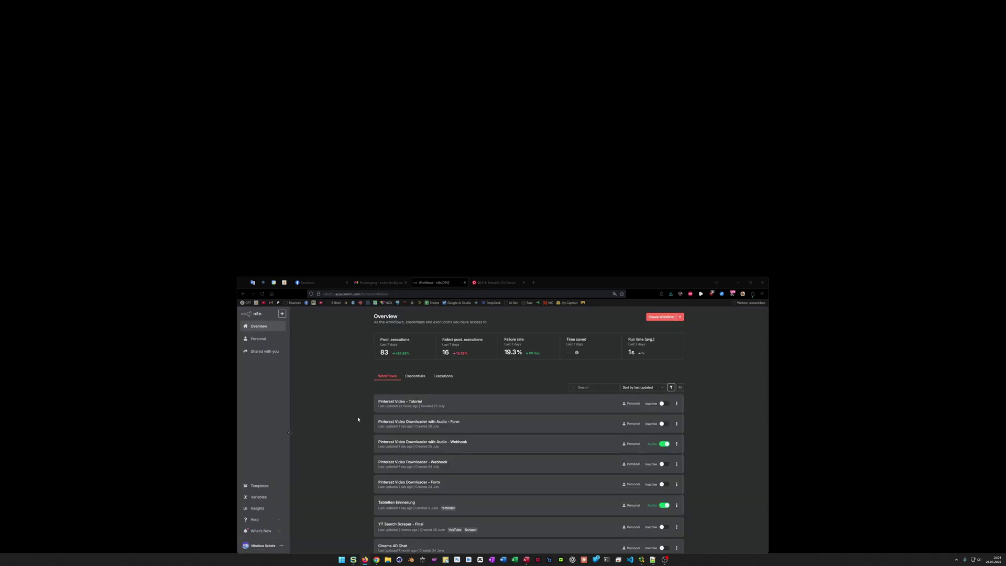
click(454, 441)
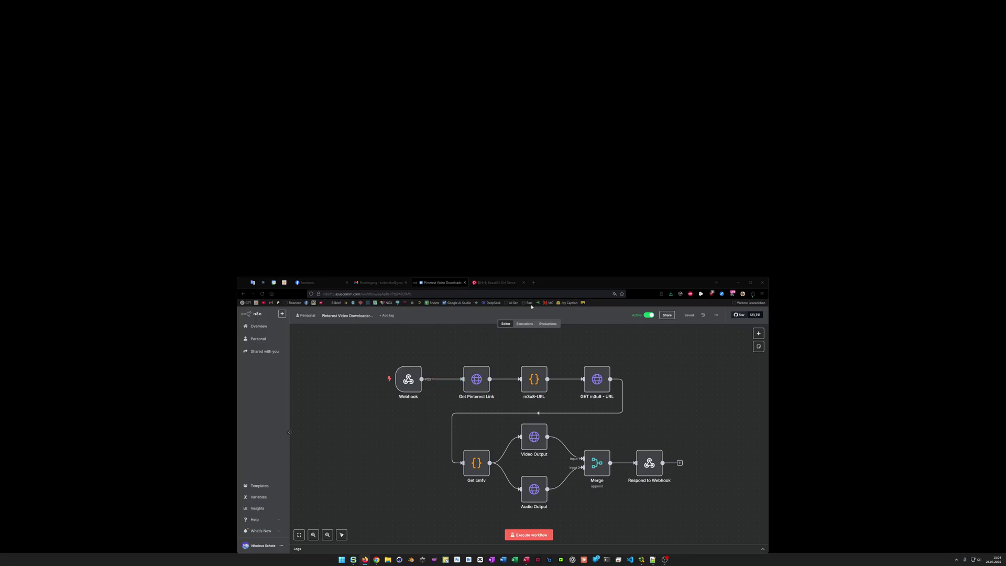
- Switch to the Webapp-Center, open the Pinterest Video Downloader app, and fetch the video and audio for the copied pin link
click(284, 282)
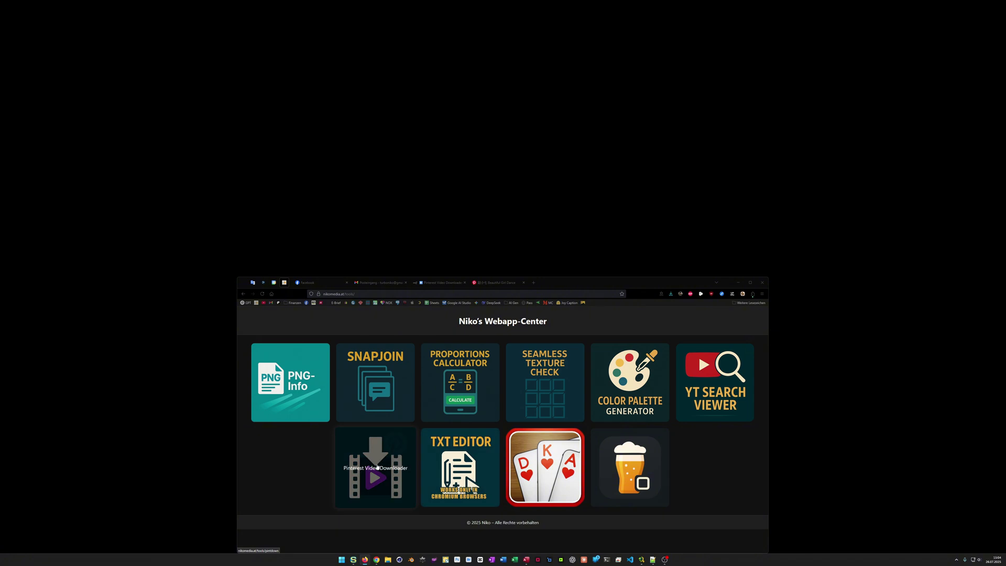
click(380, 466)
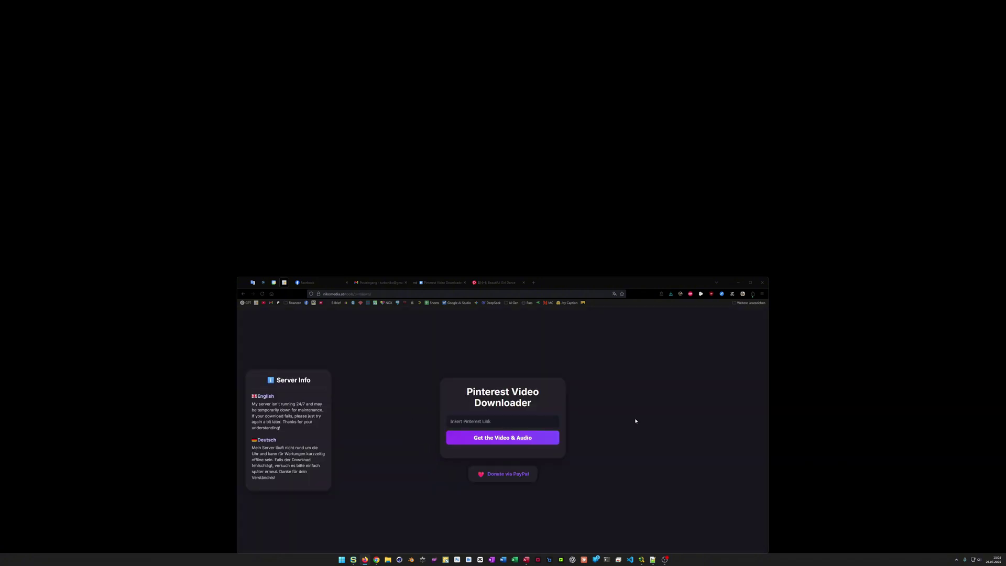
key(ctrl+v)
click(505, 439)
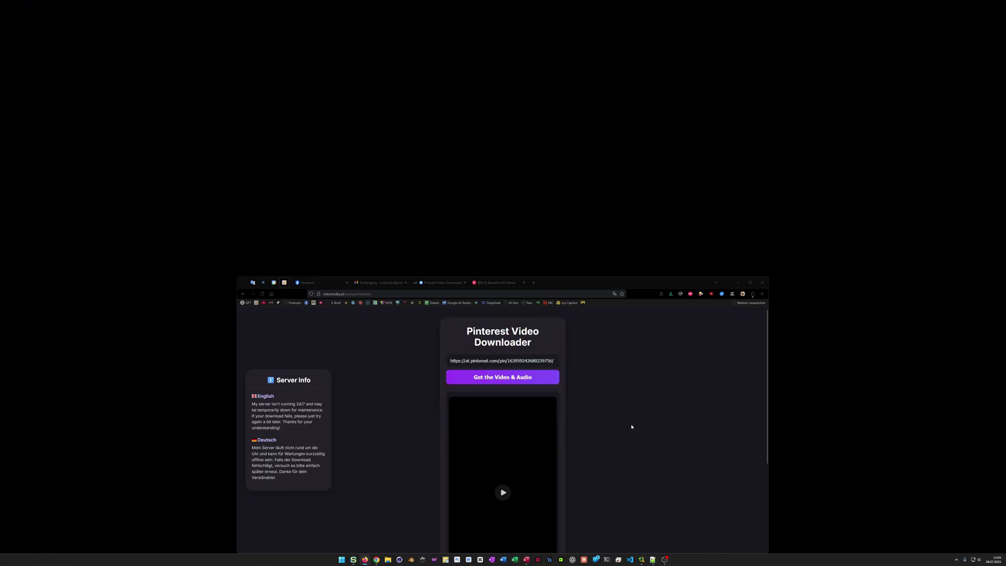
- Play the fetched video in the web app and check the option for saving it
click(509, 419)
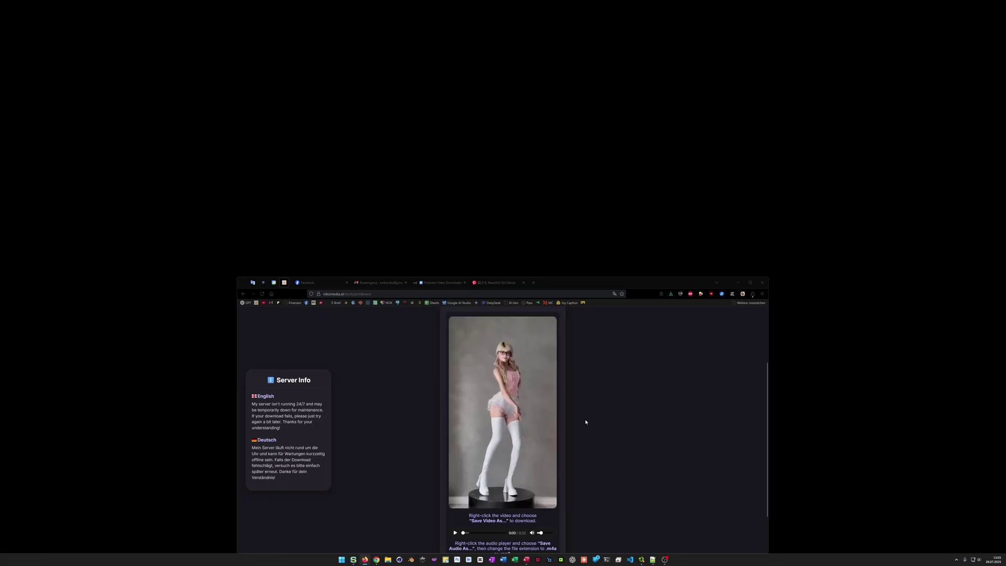
right_click(509, 402)
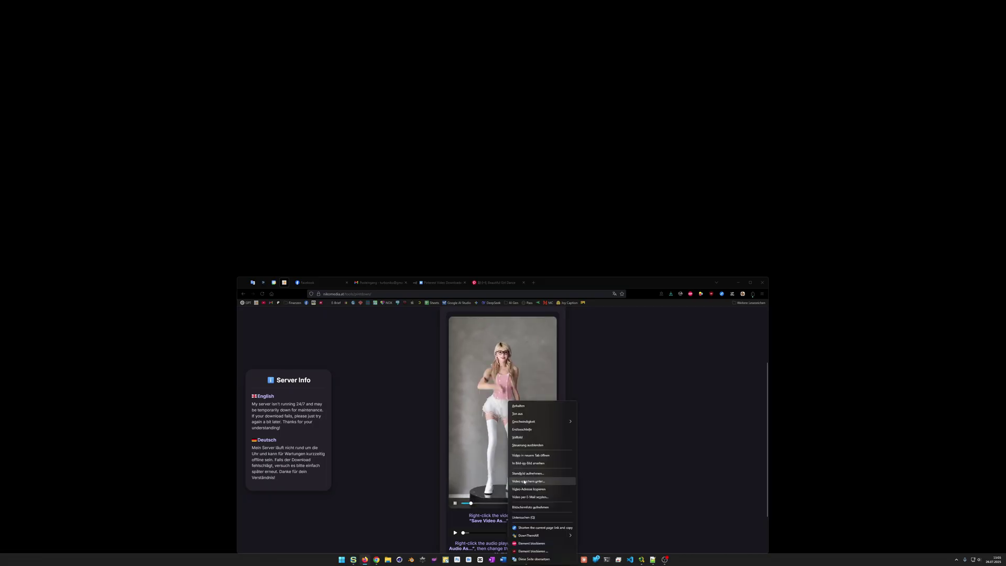
click(533, 483)
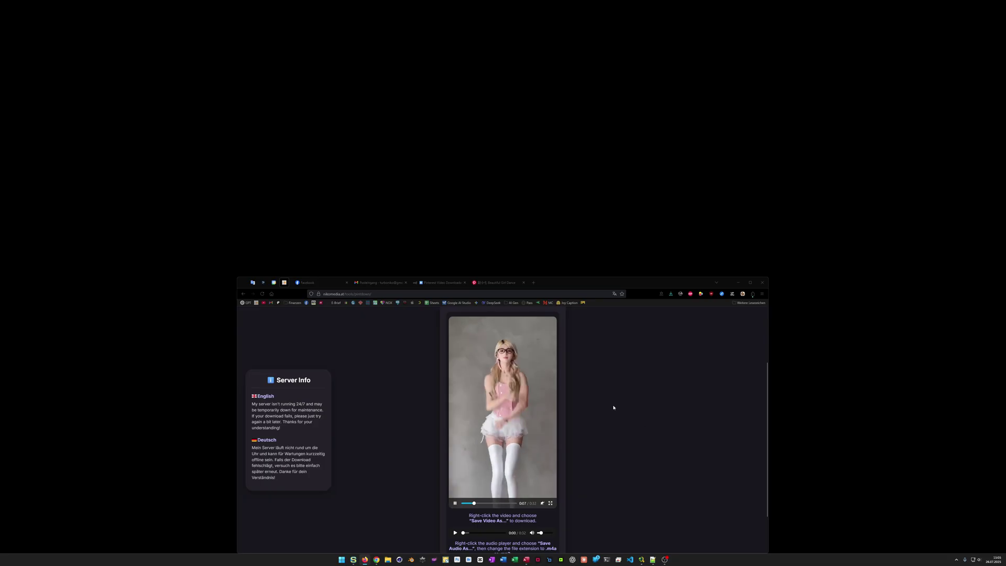
click(511, 398)
- Play the fetched audio at full volume, check the option for saving it, and return to the page's start
scroll(512, 398, down, 2)
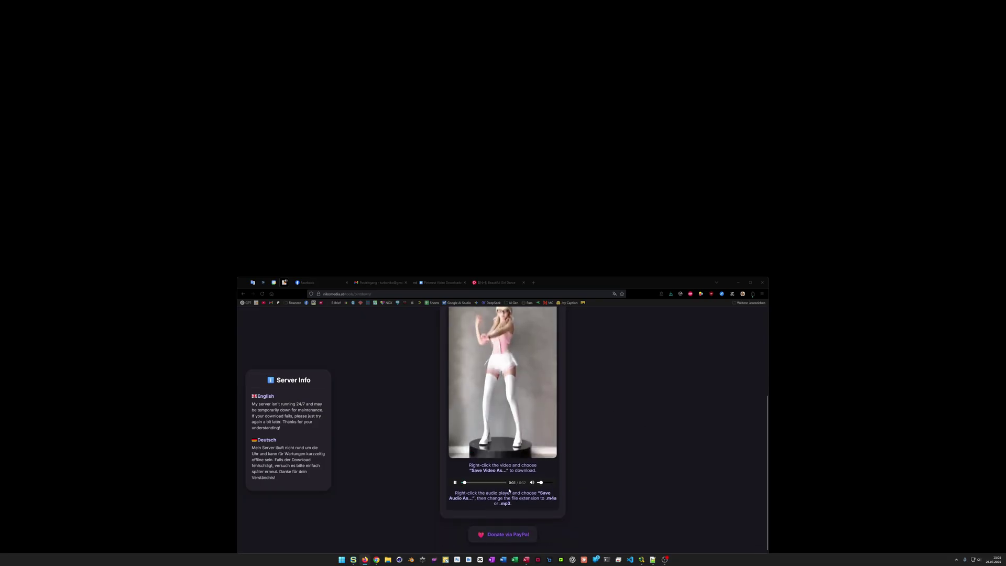
click(548, 483)
right_click(486, 482)
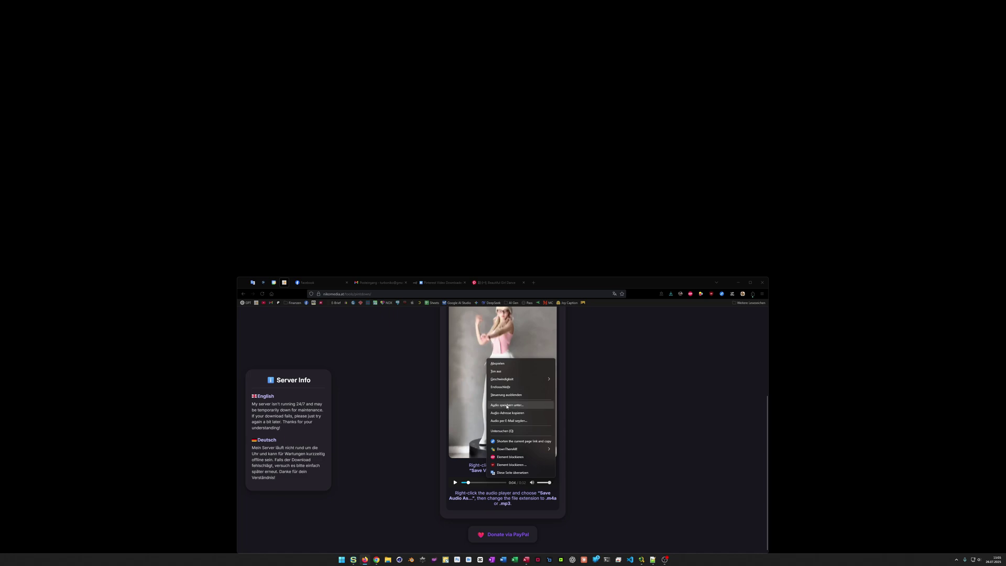
click(615, 429)
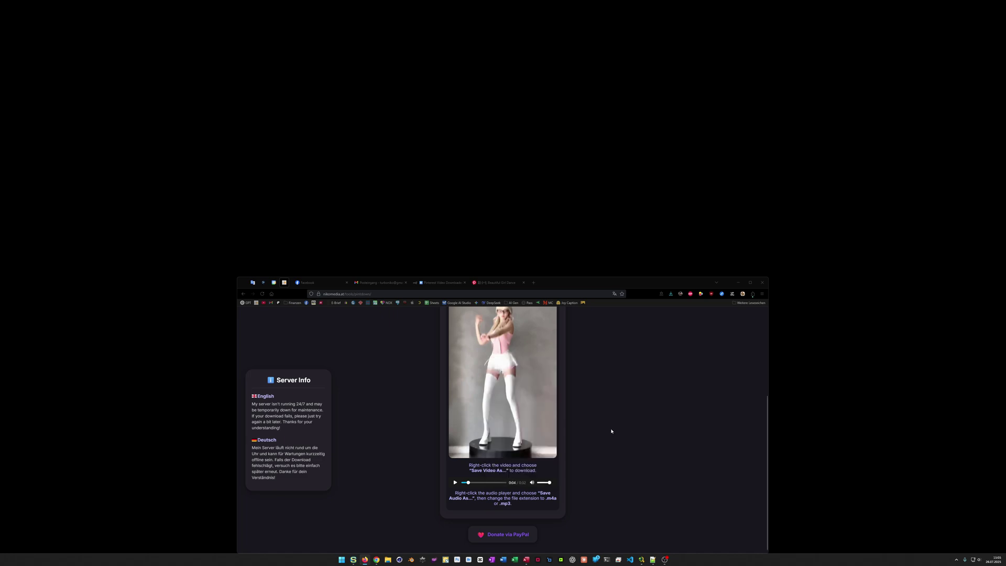
scroll(611, 431, up, 3)
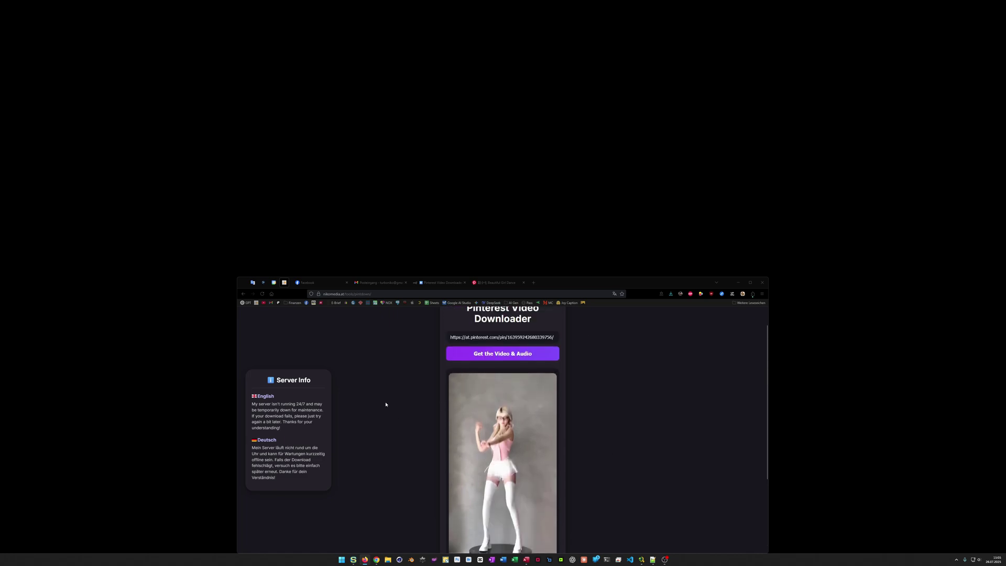
scroll(386, 404, up, 1)
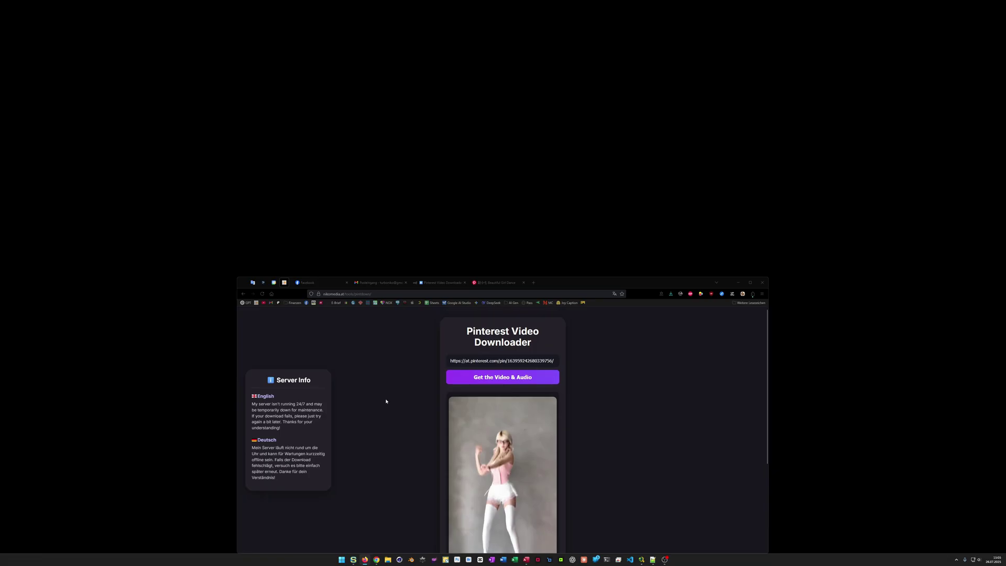
- Close the Pinterest pin and workflow tabs, and load the n8n workflow overview from a new tab
mouse_move(496, 288)
middle_click(488, 285)
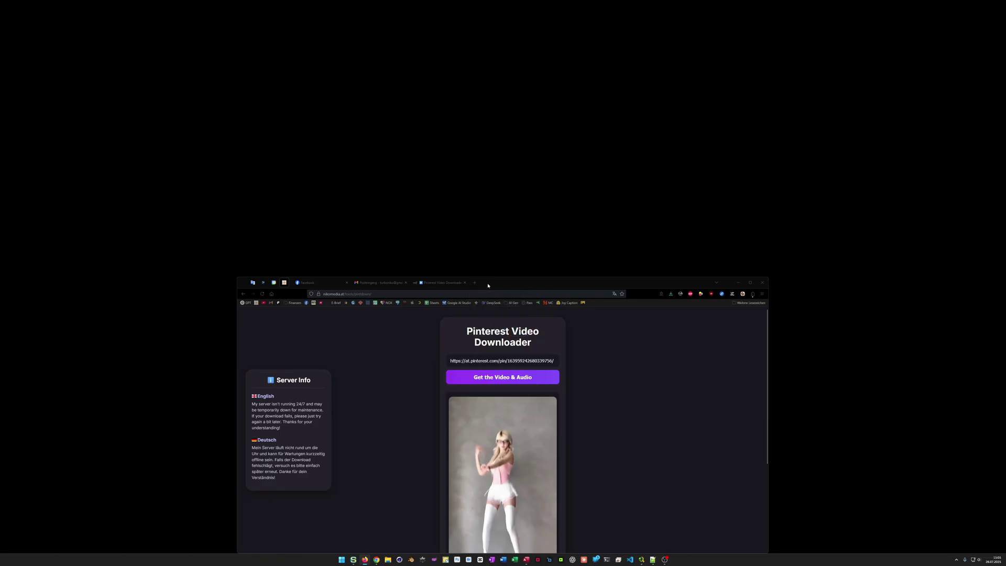
middle_click(443, 286)
middle_click(443, 286)
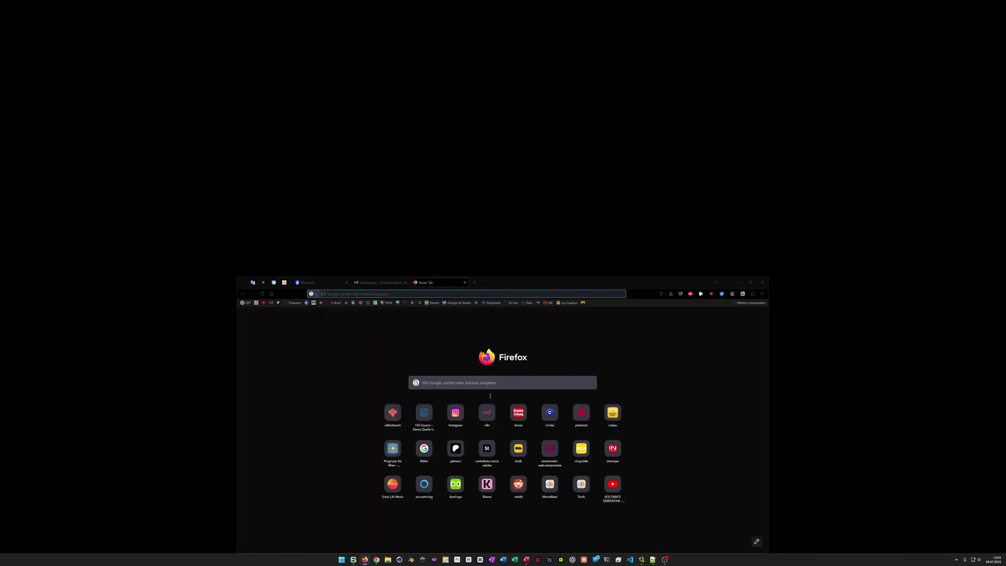
click(487, 412)
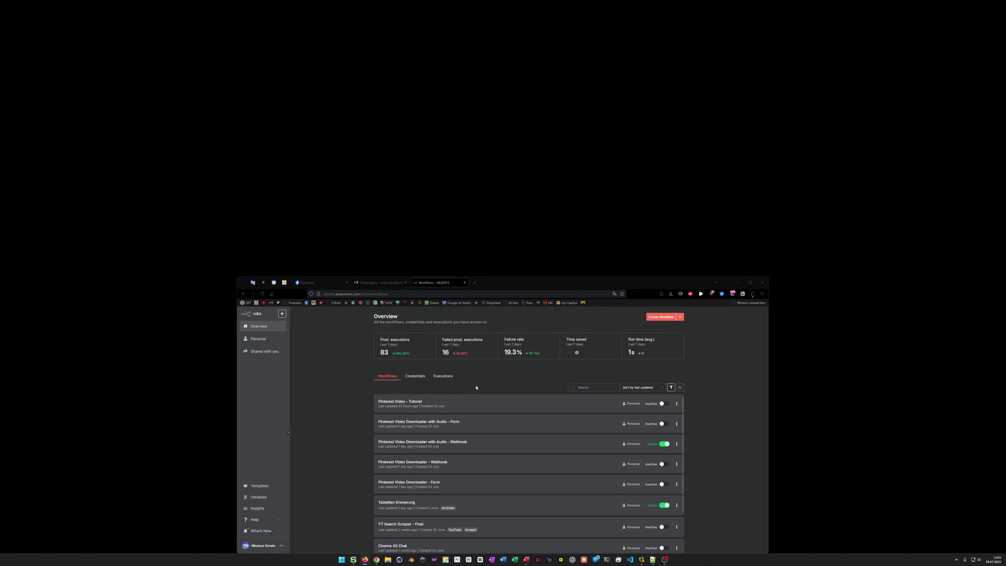
- Load nodejs.org in a new browser tab and go to the Node.js download page
right_click(474, 283)
click(492, 290)
click(474, 282)
click(473, 297)
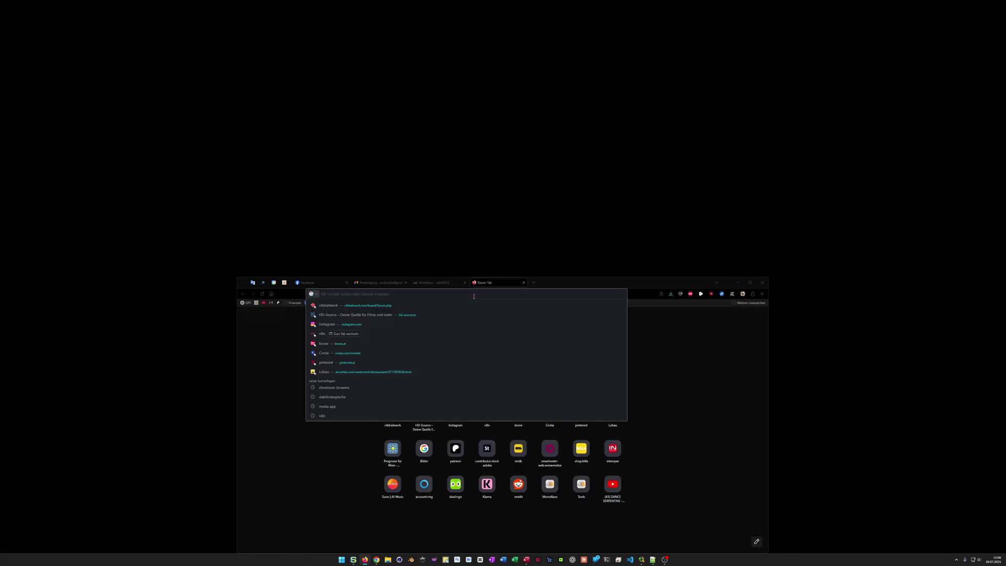
text(nodeks)
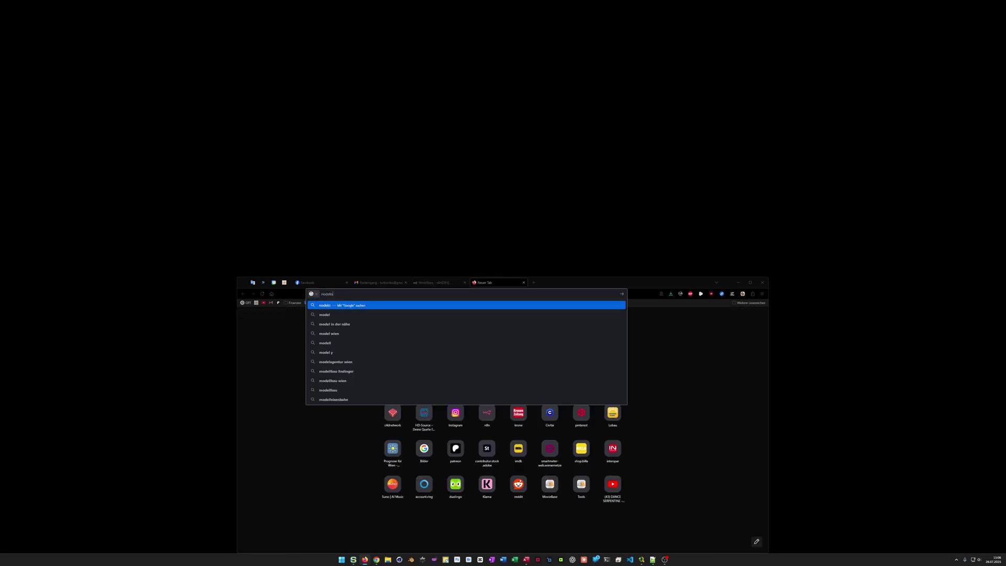
key(BackSpace)
key(BackSpace)
text(js.org/)
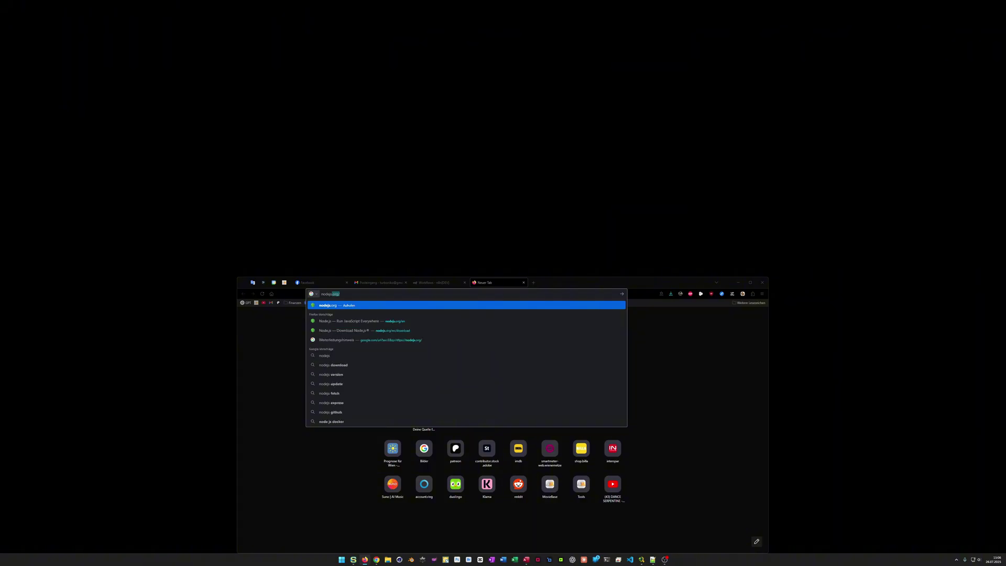
key(Return)
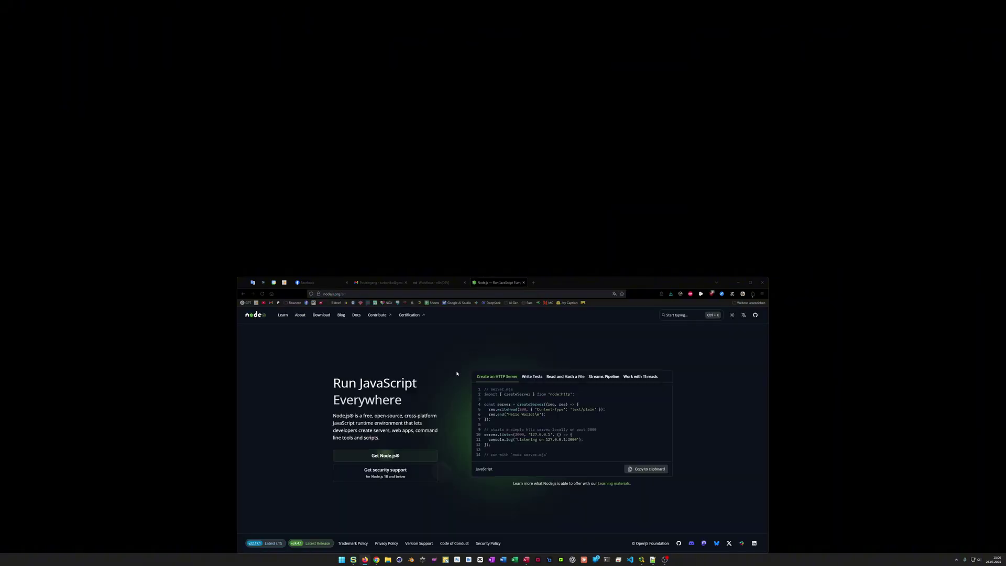
click(385, 457)
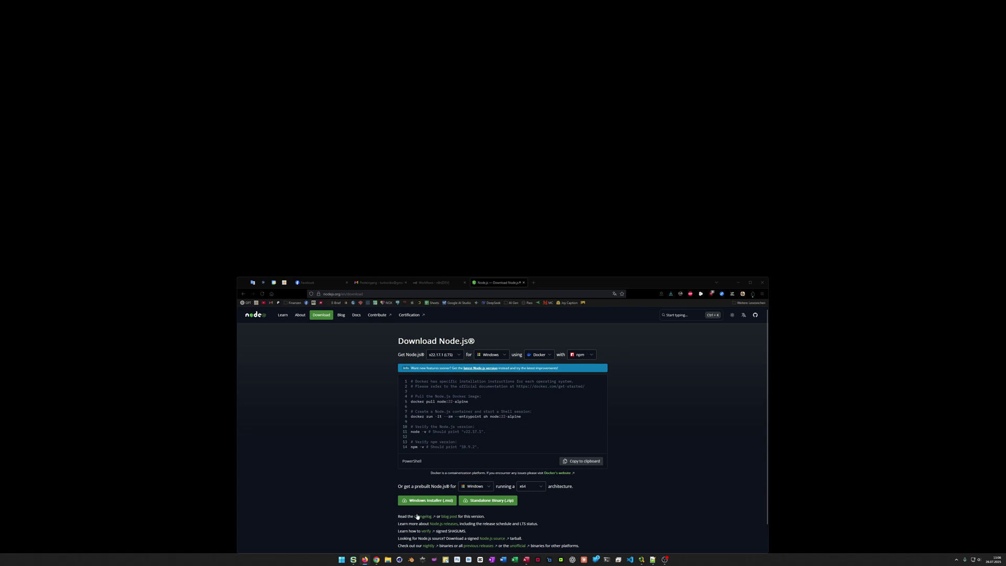
- Open Windows PowerShell and place its window just above the browser
click(341, 560)
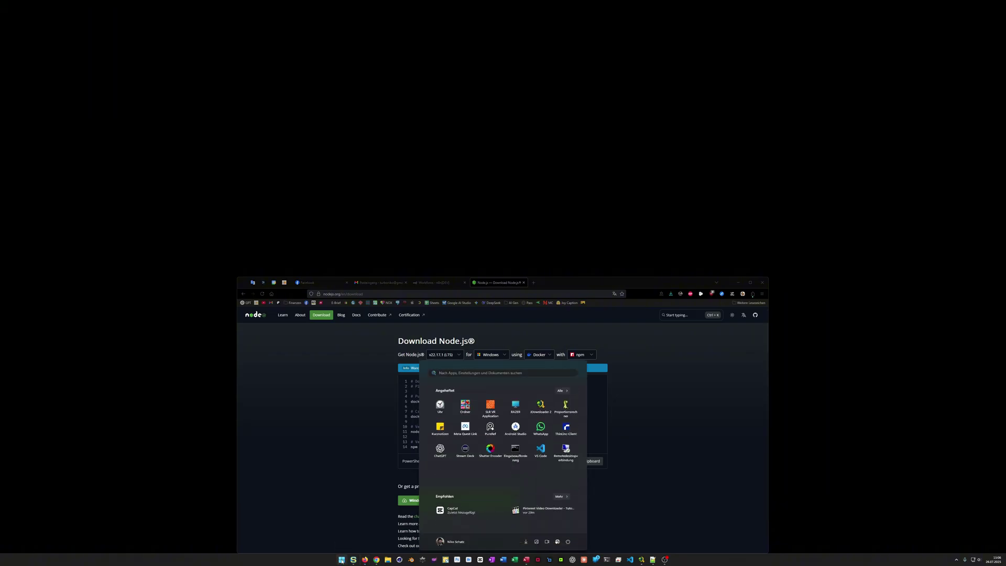
text(powershell)
key(Return)
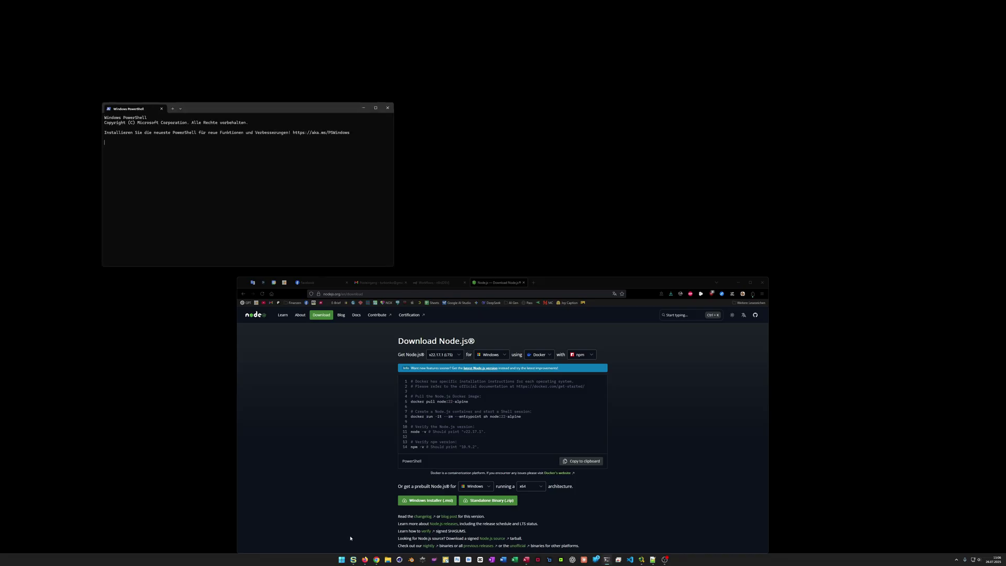
drag(309, 111, 550, 121)
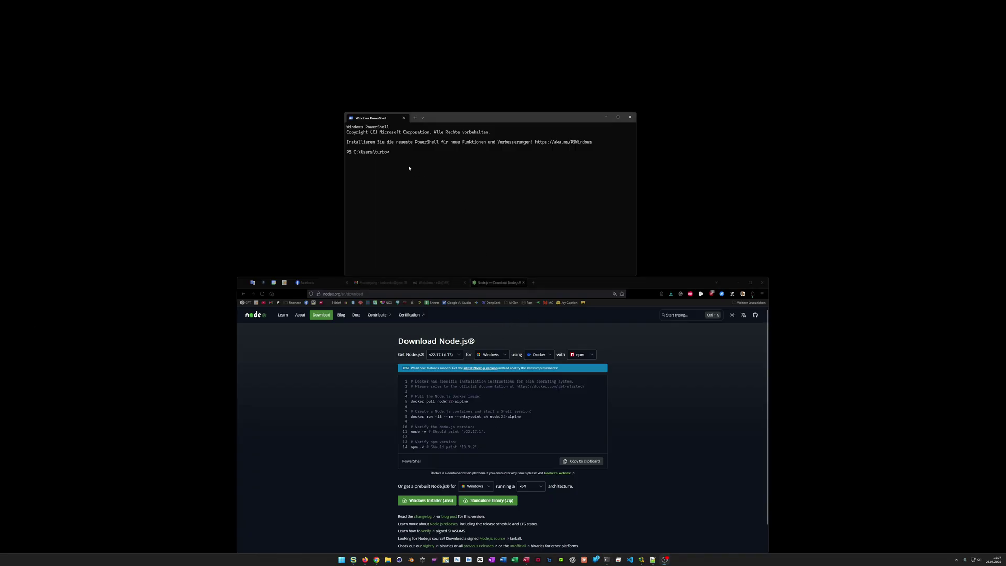
- Enter the global install command "npm install n8n -g" at the PowerShell prompt without running it, and erase it
text(npm install n8n -g)
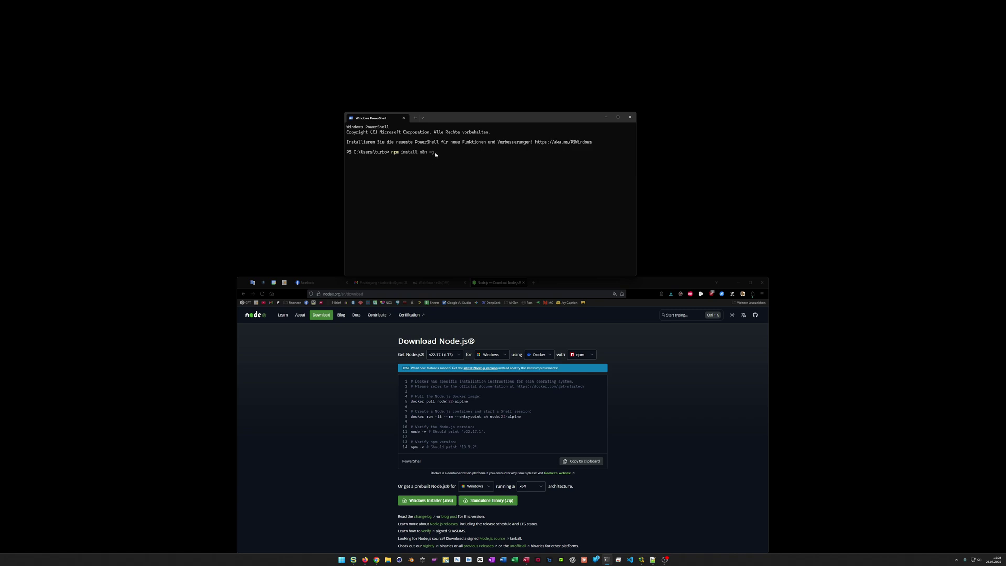
drag(439, 153, 391, 156)
key(BackSpace)
key(BackSpace)
key(BackSpace)
key(BackSpace)
key(BackSpace)
key(BackSpace)
key(BackSpace)
key(BackSpace)
key(BackSpace)
key(BackSpace)
key(BackSpace)
key(BackSpace)
key(BackSpace)
key(BackSpace)
key(BackSpace)
key(BackSpace)
key(BackSpace)
key(BackSpace)
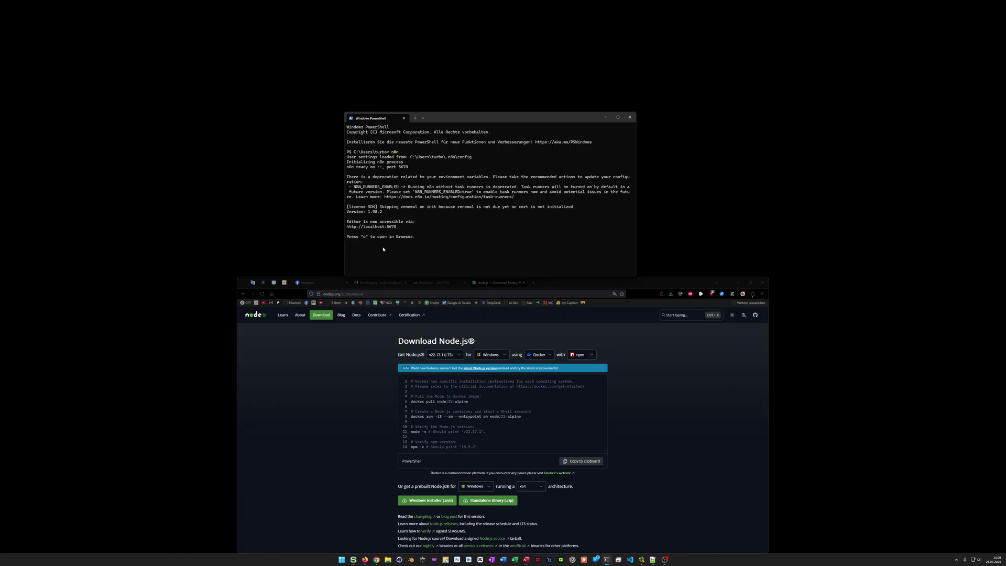
- Open the locally running n8n editor in the browser and compare its localhost address with the hosted instance's domain
key(o)
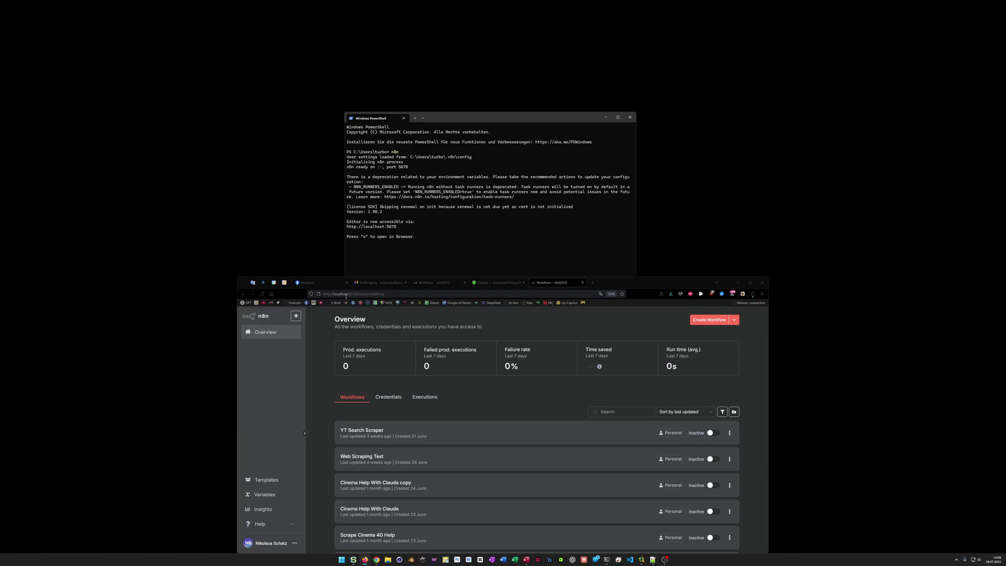
click(430, 283)
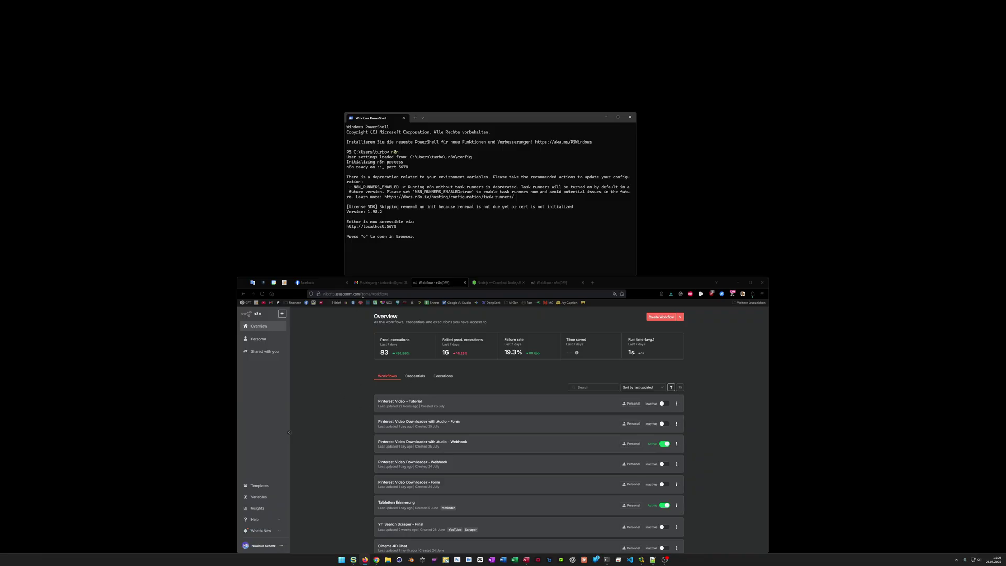
click(361, 295)
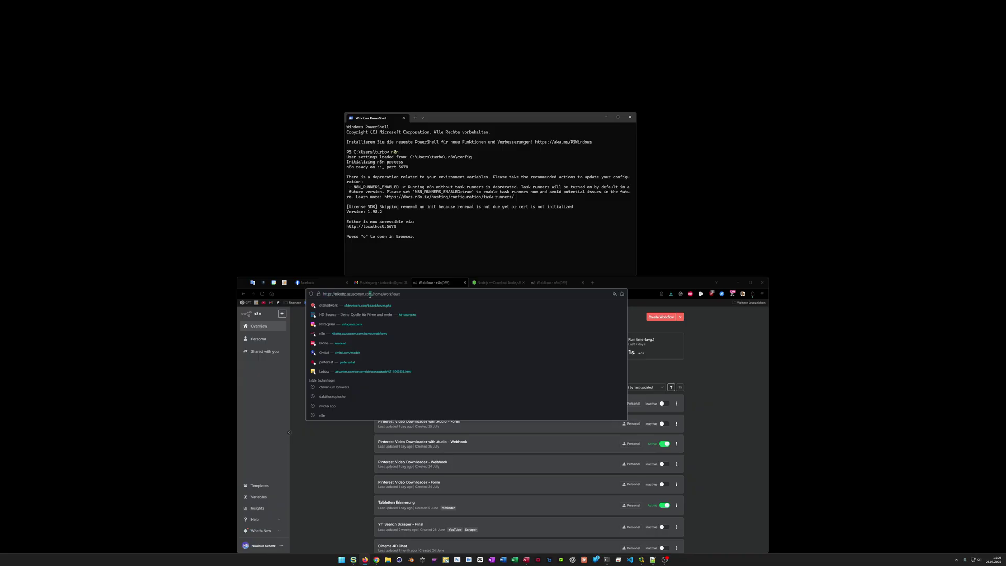
drag(369, 295, 323, 295)
click(334, 443)
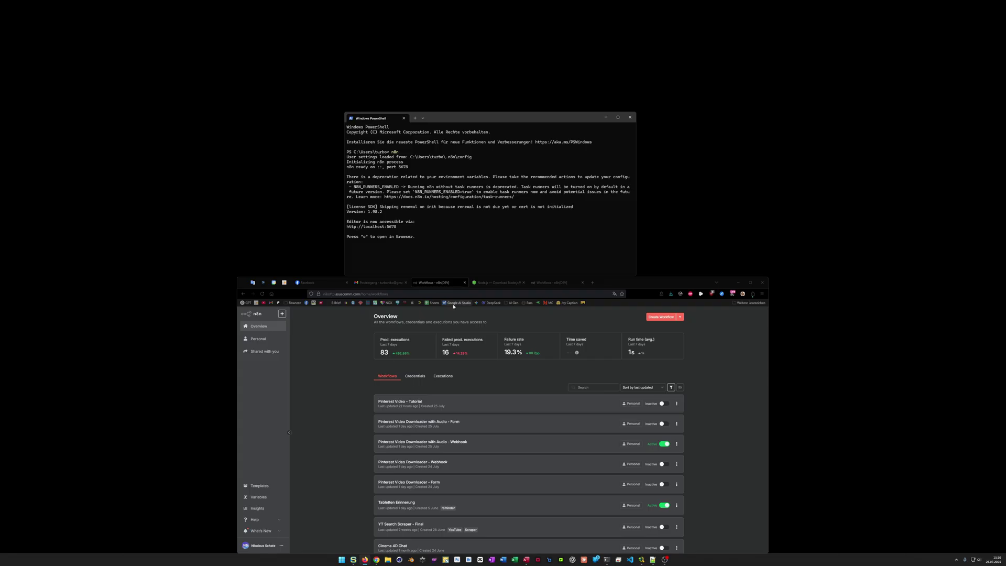
click(547, 283)
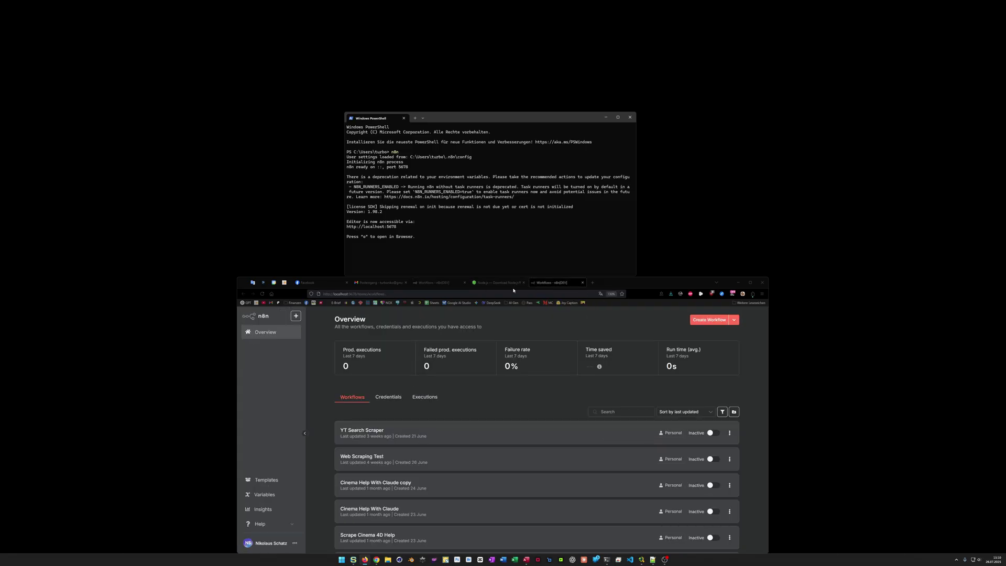
- Stop the local n8n server and close PowerShell along with the local n8n and Node.js browser tabs
click(414, 238)
key(ctrl+c)
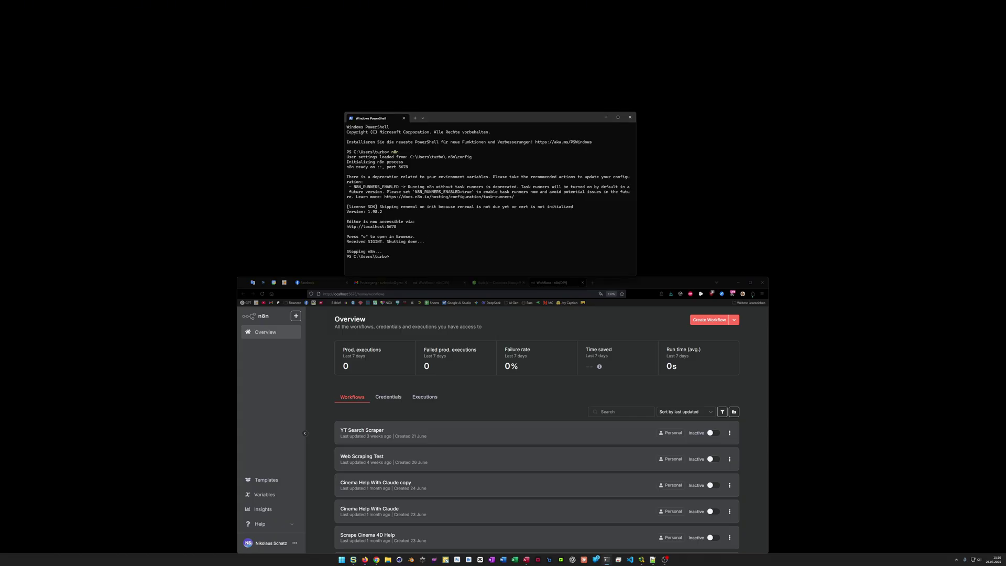
click(629, 117)
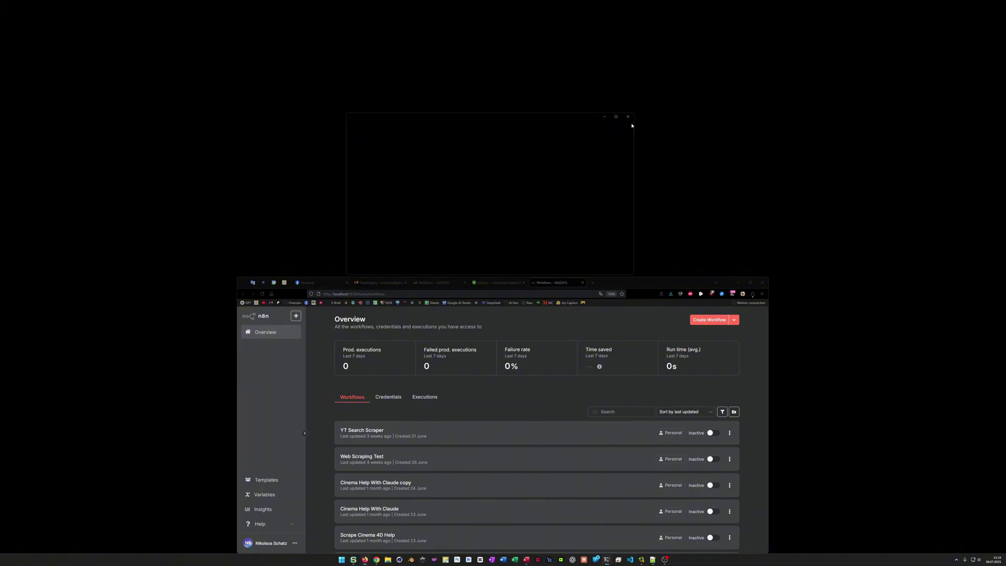
middle_click(552, 286)
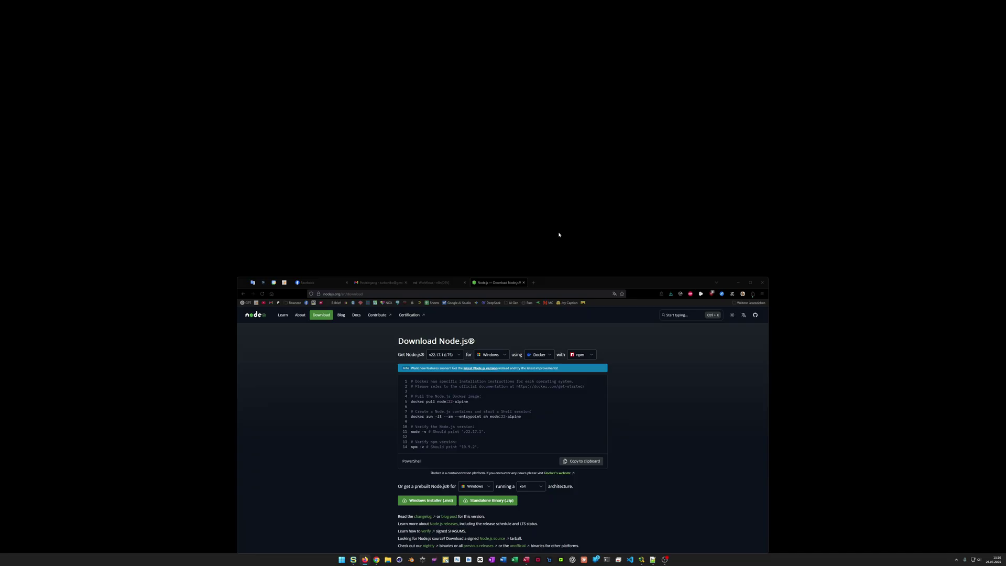
middle_click(497, 285)
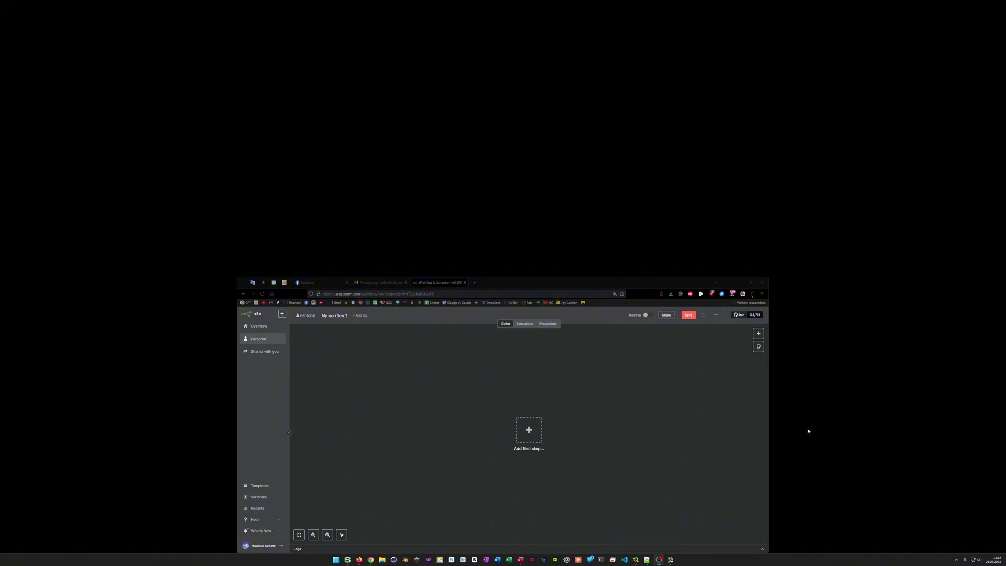
- Search the installed Windows apps for Notepad++
key(super)
text(notepad++)
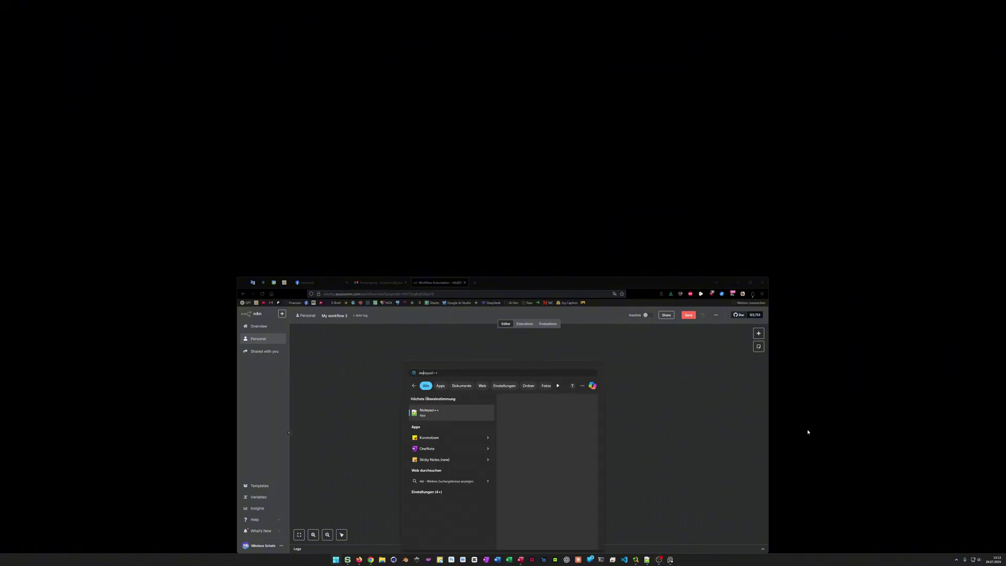